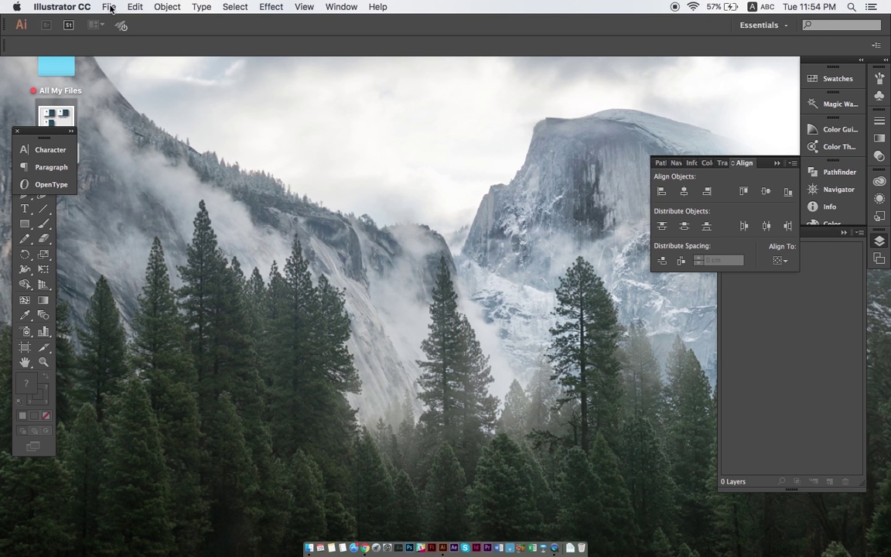
- Start a new document named My Business Cards with 2 artboards, 2 cm spacing, in centimetres
{"action": "left_click", "coordinate": [109, 7]}
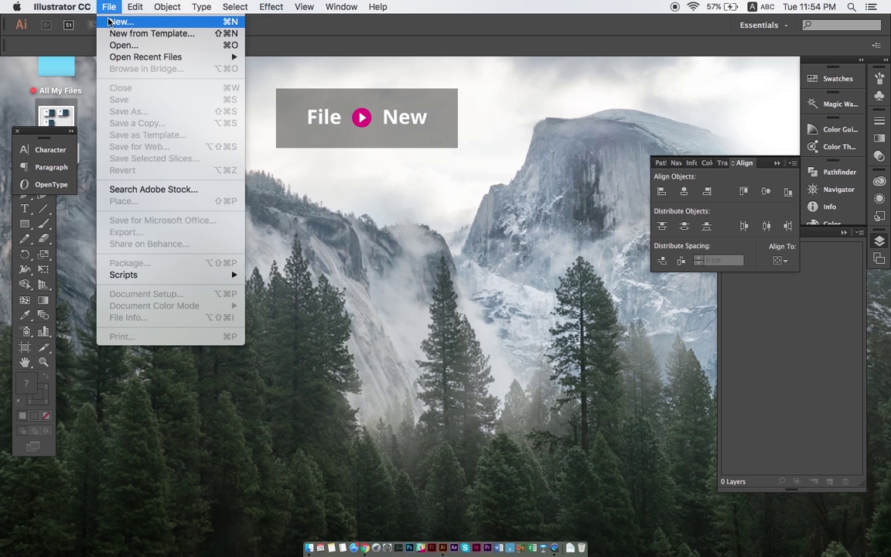
{"action": "left_click", "coordinate": [122, 21]}
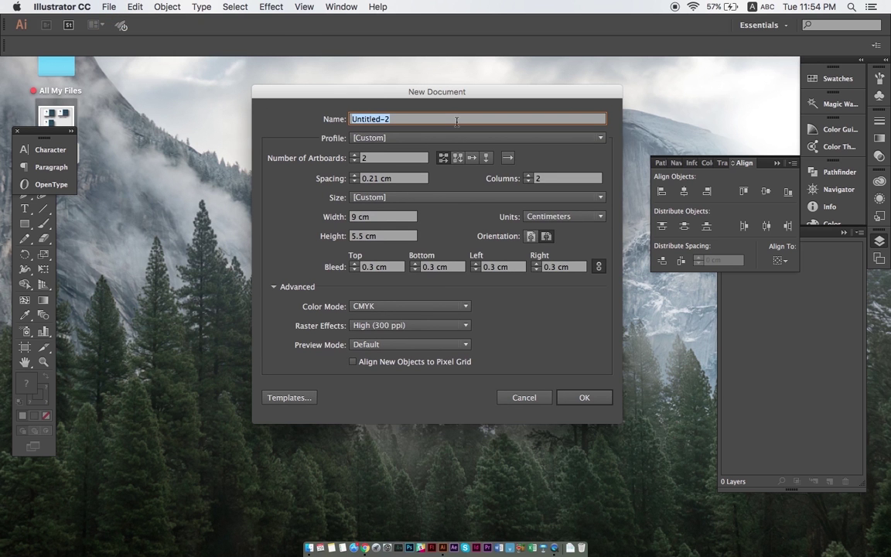
{"action": "type", "text": "My Business Cards"}
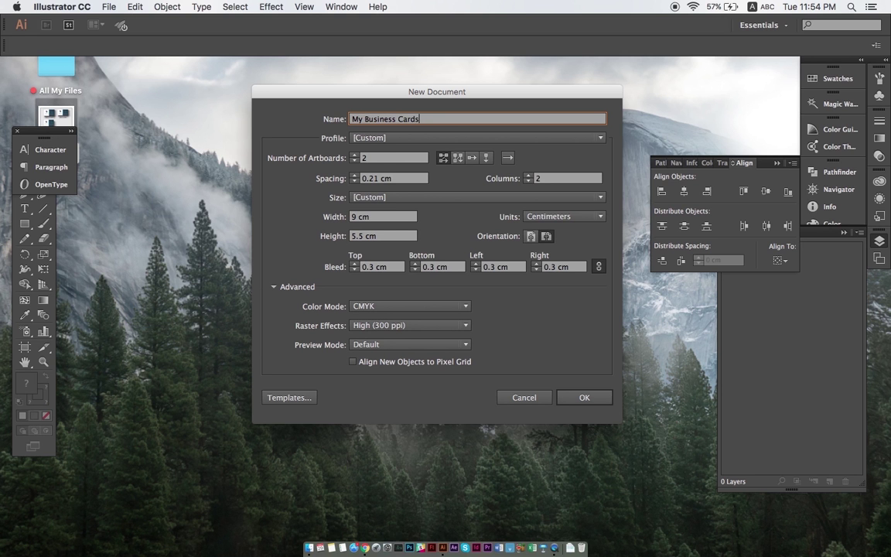
{"action": "left_click", "coordinate": [383, 159]}
{"action": "left_click_drag", "start_coordinate": [383, 158], "coordinate": [353, 162]}
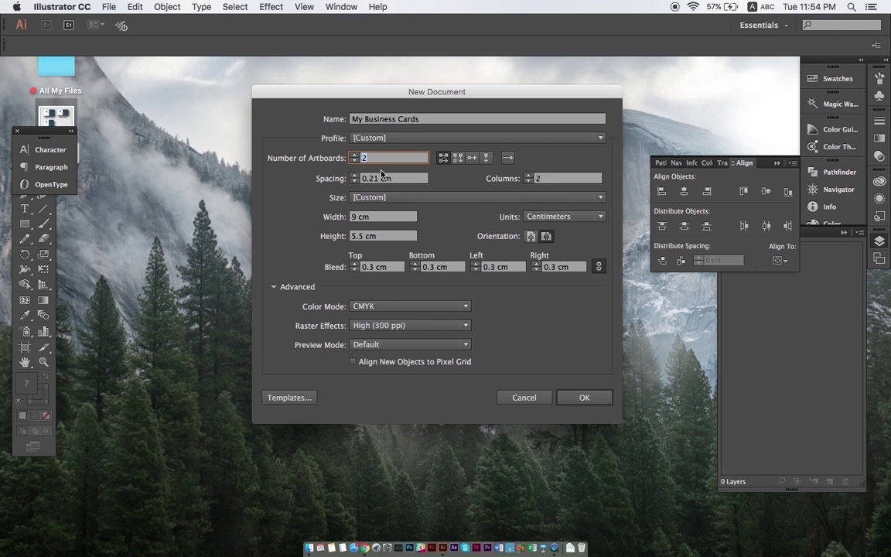
{"action": "left_click_drag", "start_coordinate": [378, 178], "coordinate": [352, 181]}
{"action": "type", "text": "2"}
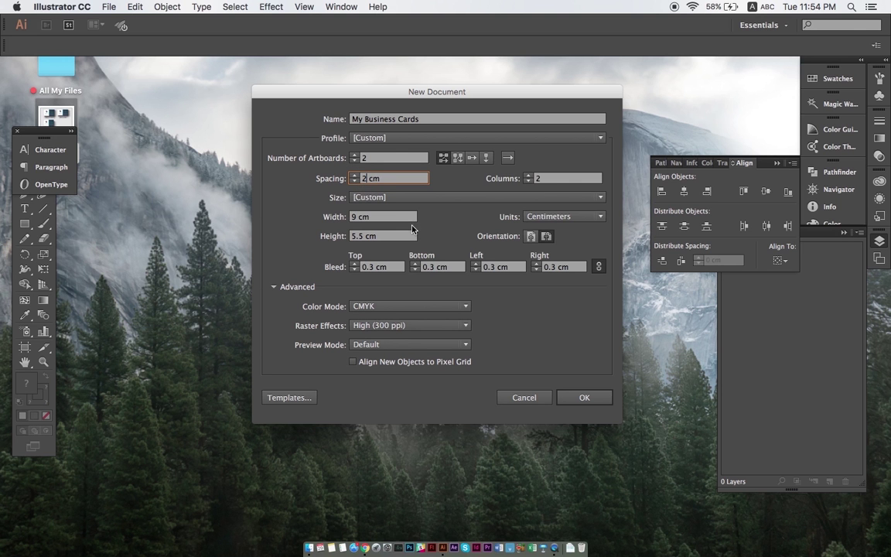
{"action": "left_click", "coordinate": [594, 220]}
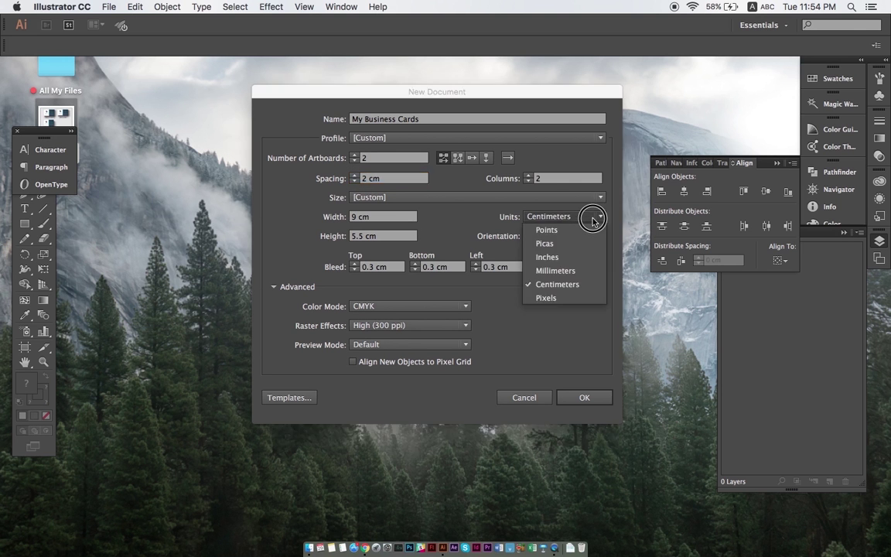
{"action": "left_click", "coordinate": [584, 285]}
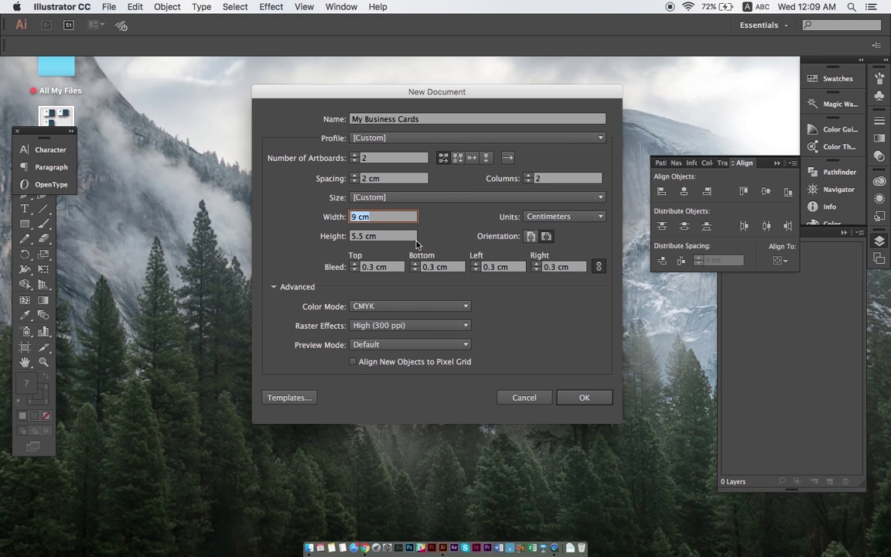
{"action": "key", "text": "Tab"}
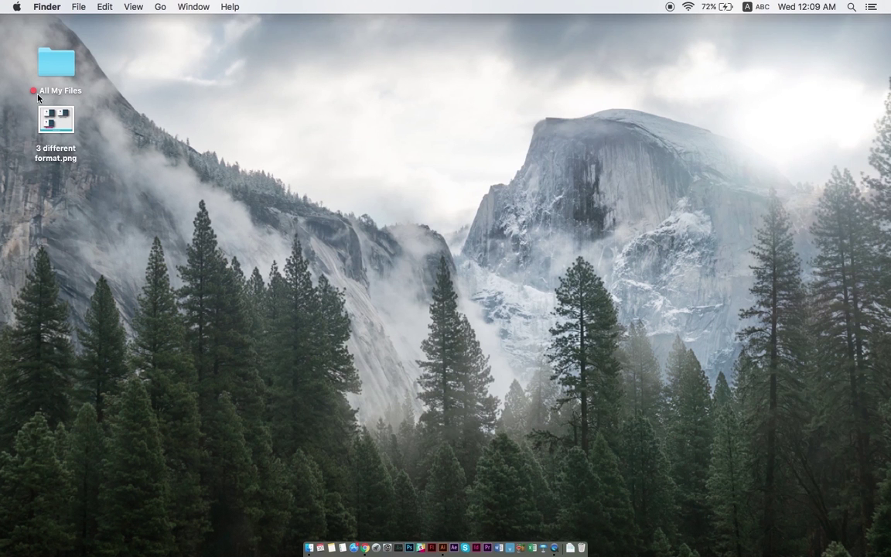
- Preview 3 different format.png in Quick Look, enlarged to compare the card sizes
{"action": "left_click", "coordinate": [66, 126]}
{"action": "key", "text": "space"}
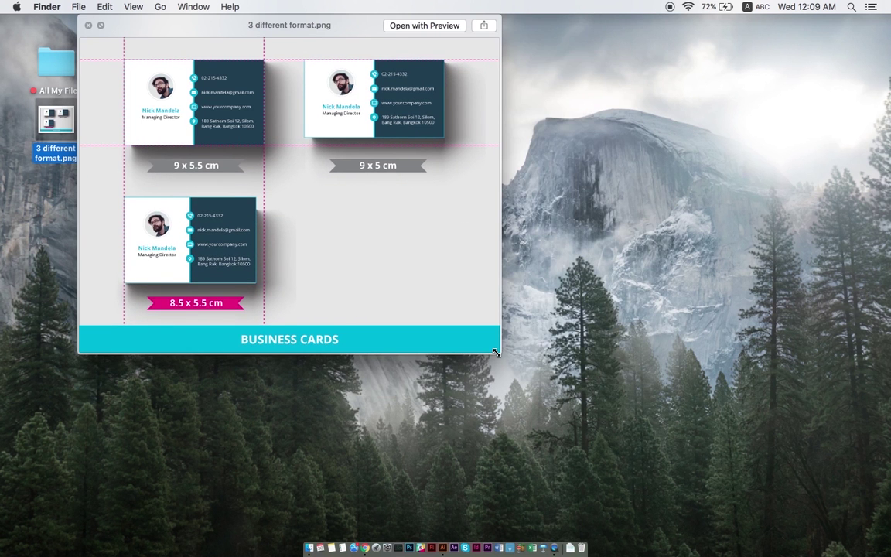
{"action": "left_click_drag", "start_coordinate": [496, 352], "coordinate": [769, 523]}
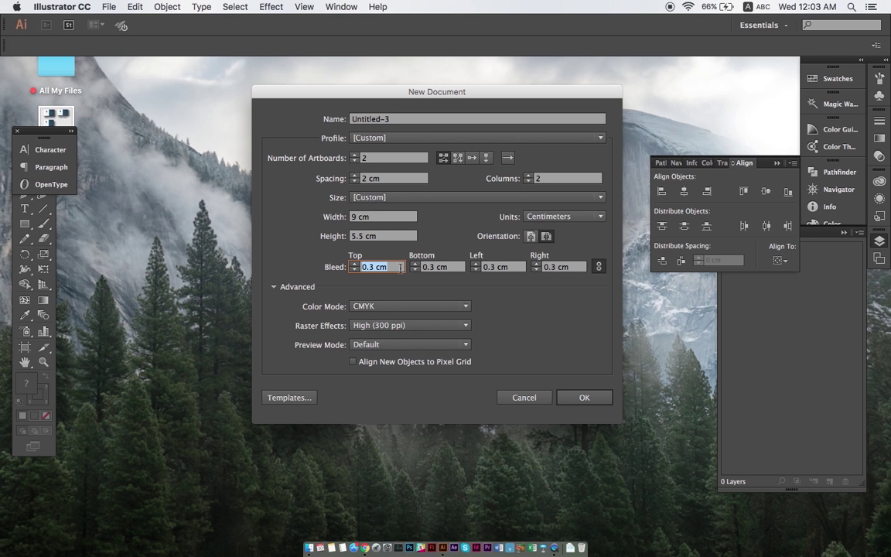
- Accept the document with CMYK colour, 0.3 cm bleed and 300 ppi raster effects
{"action": "left_click", "coordinate": [440, 307]}
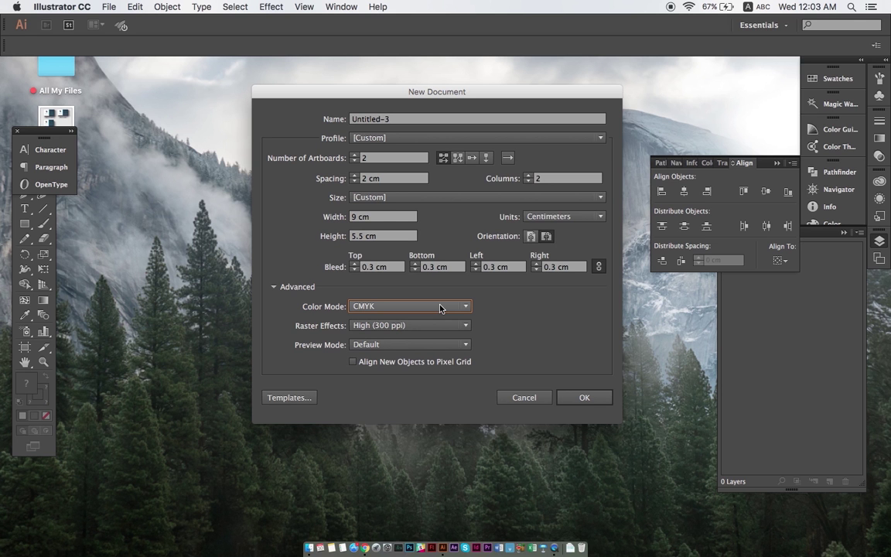
{"action": "left_click", "coordinate": [586, 399]}
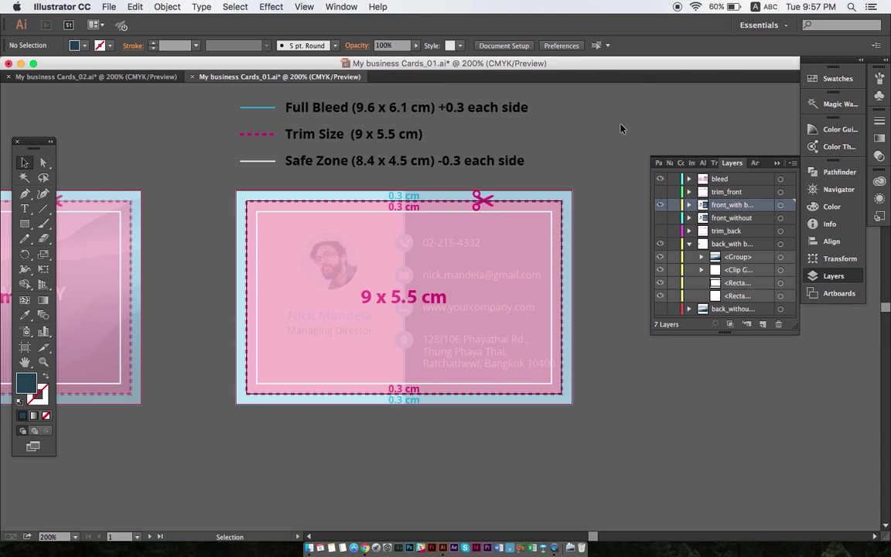
- Hide the pink bleed overlay and check the whole card measures 9.6 × 6.1 cm
{"action": "left_click", "coordinate": [660, 179]}
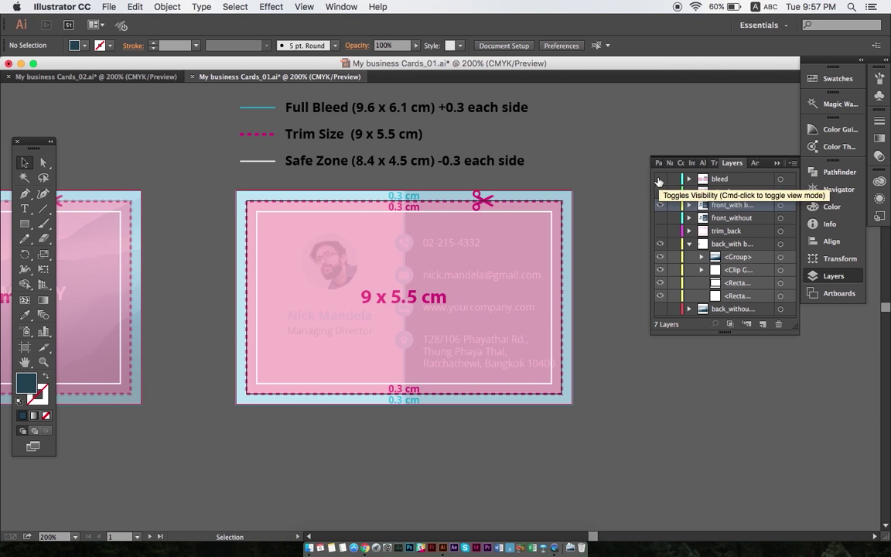
{"action": "left_click_drag", "start_coordinate": [354, 165], "coordinate": [477, 198]}
{"action": "left_click", "coordinate": [752, 46]}
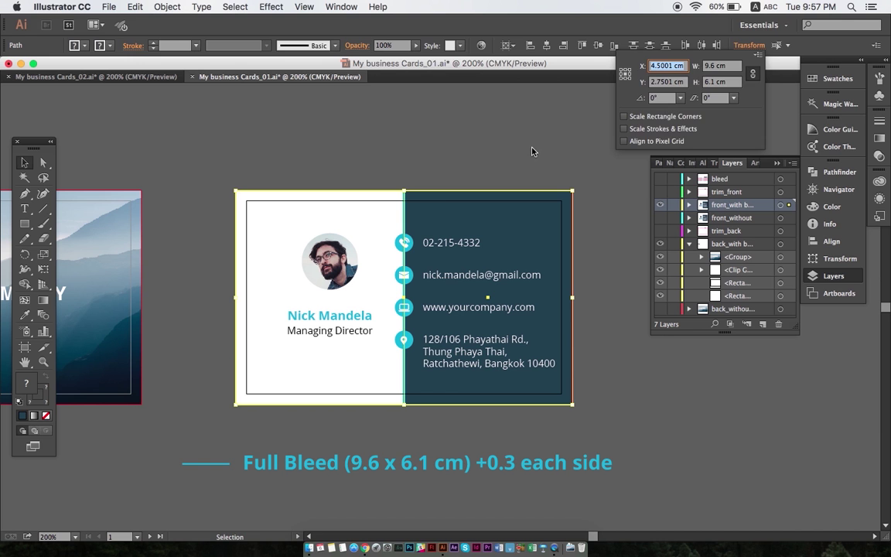
{"action": "key", "text": "Escape"}
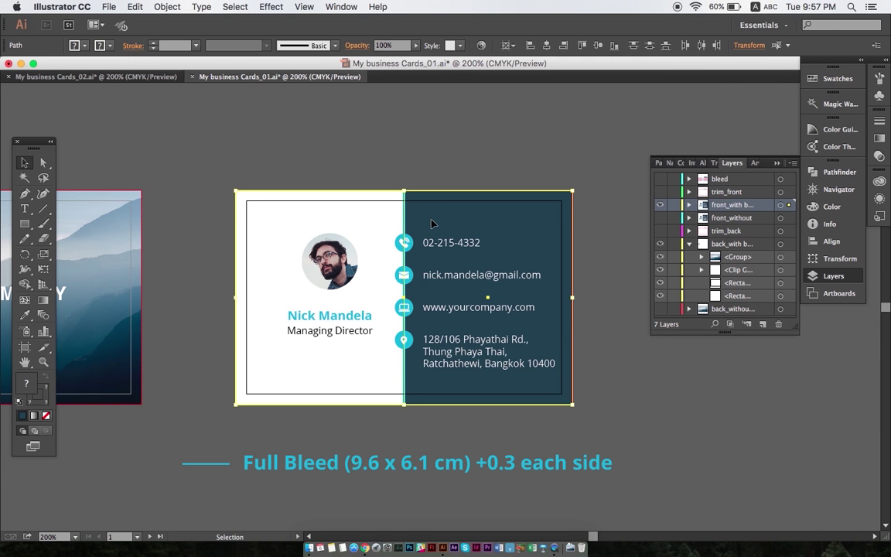
- Draw an 8.4 × 4.9 cm rectangle by entering exact dimensions
{"action": "left_click", "coordinate": [24, 228]}
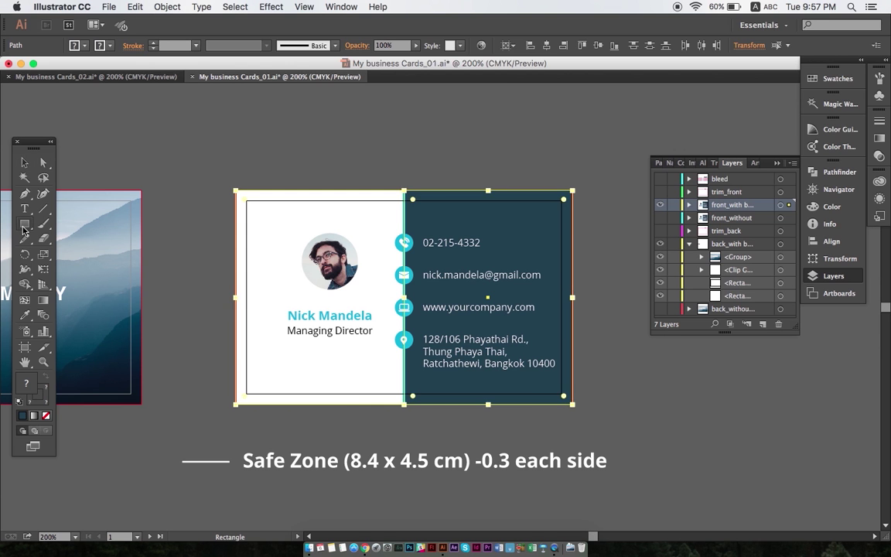
{"action": "left_click", "coordinate": [177, 205]}
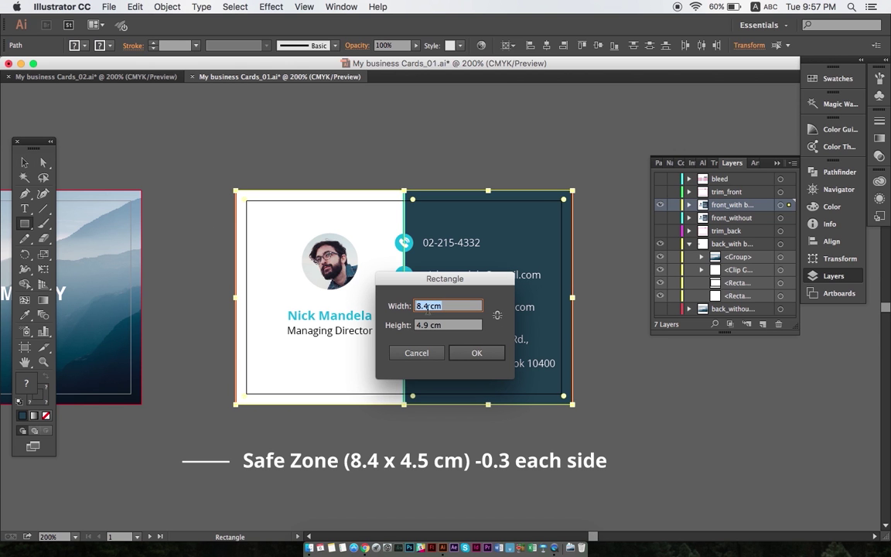
{"action": "key", "text": "Tab"}
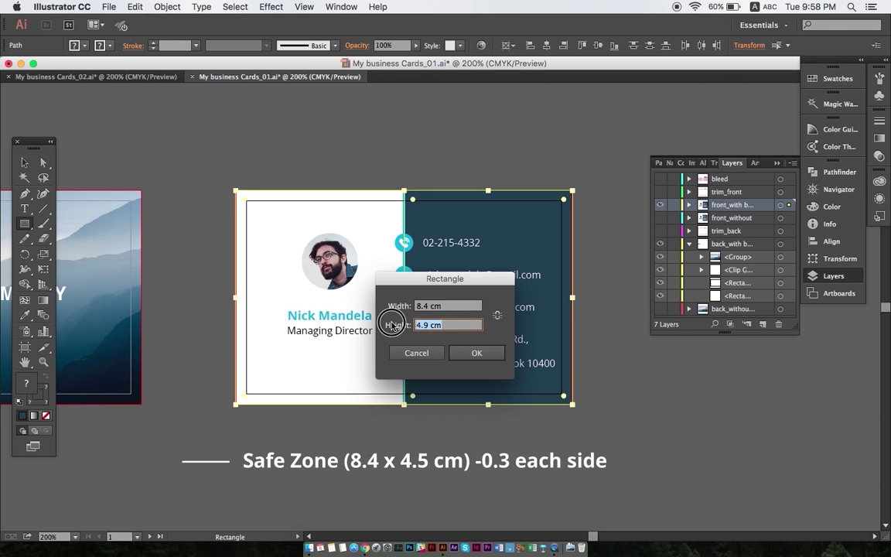
{"action": "left_click", "coordinate": [479, 355]}
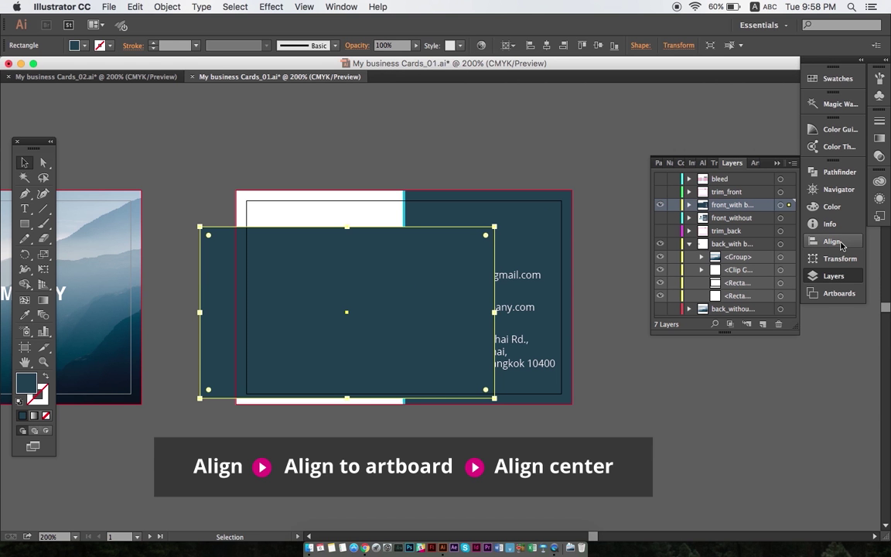
- Centre the rectangle horizontally and vertically on the artboard
{"action": "left_click", "coordinate": [840, 243]}
{"action": "left_click", "coordinate": [780, 261]}
{"action": "left_click", "coordinate": [813, 301]}
{"action": "left_click", "coordinate": [685, 193]}
{"action": "left_click", "coordinate": [766, 192]}
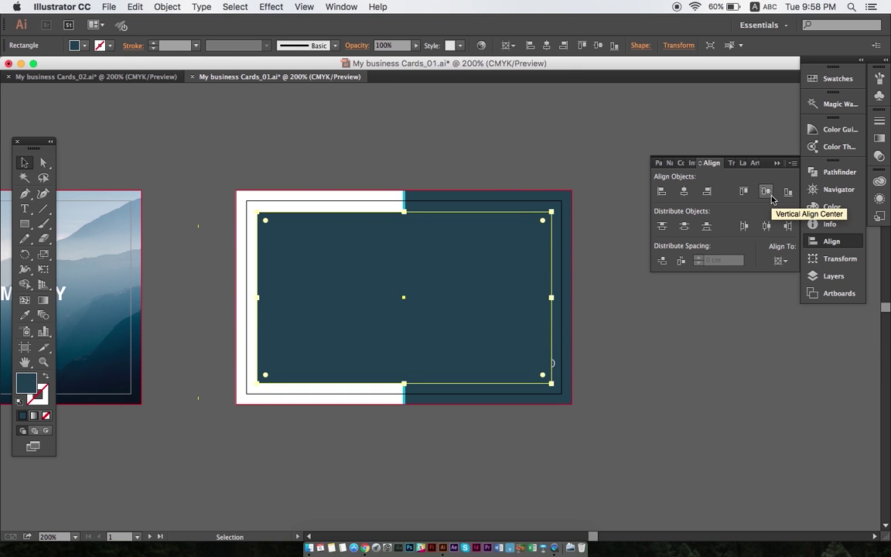
- Convert the safe-zone rectangle into a guide and zoom in on the card
{"action": "right_click", "coordinate": [439, 298]}
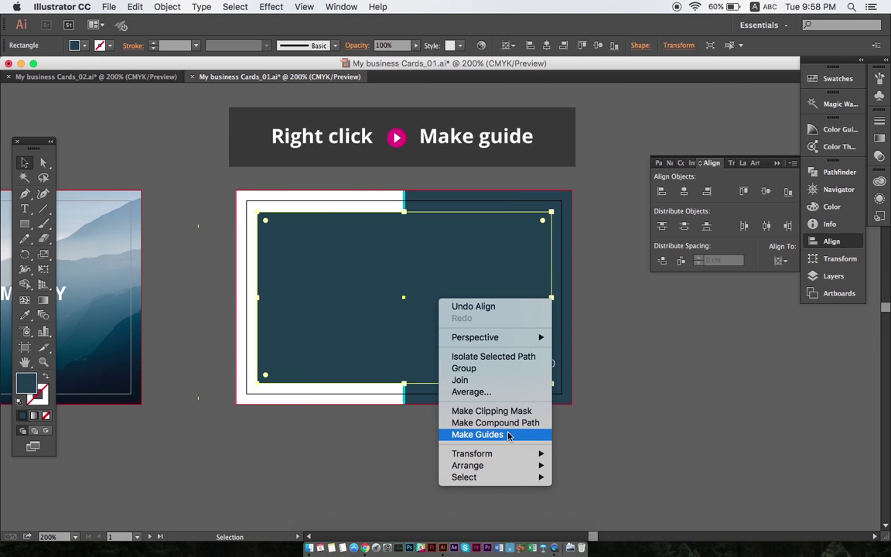
{"action": "left_click", "coordinate": [508, 435]}
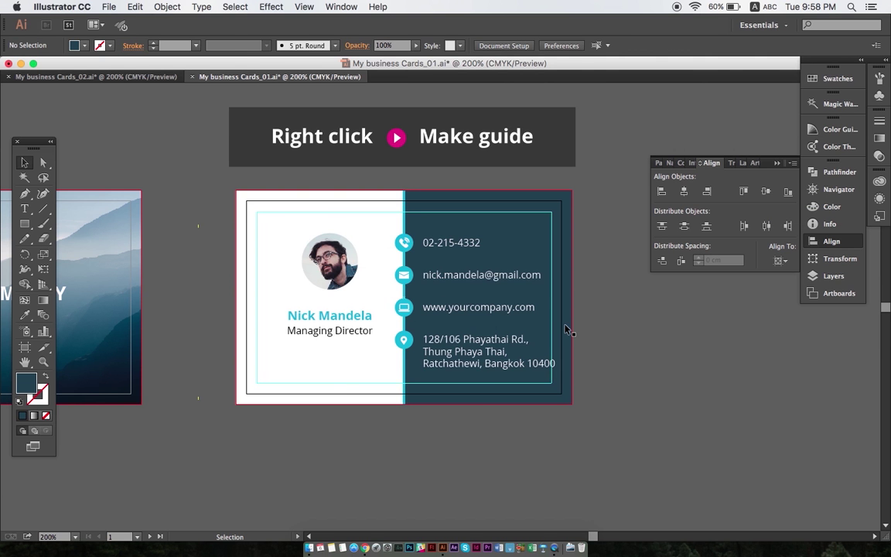
{"action": "key", "text": "super+equal"}
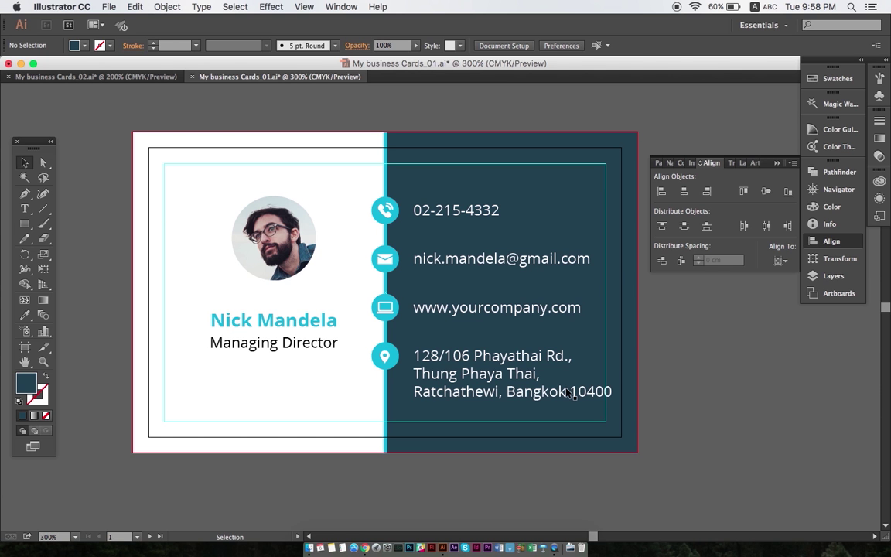
- Select the address, website, email and phone text together, then zoom closer on the back card
{"action": "left_click", "coordinate": [511, 357]}
{"action": "left_click", "coordinate": [495, 306], "text": "shift"}
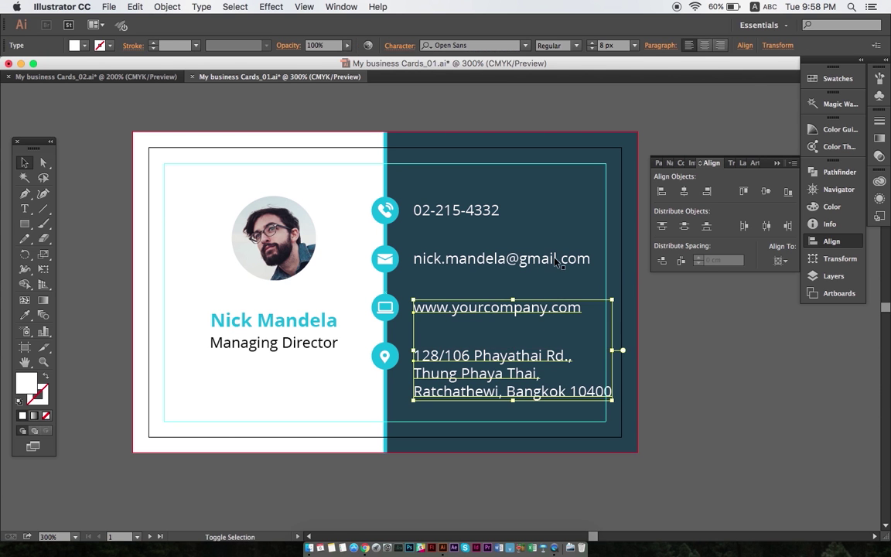
{"action": "left_click", "coordinate": [556, 262], "text": "shift"}
{"action": "left_click", "coordinate": [465, 211], "text": "shift"}
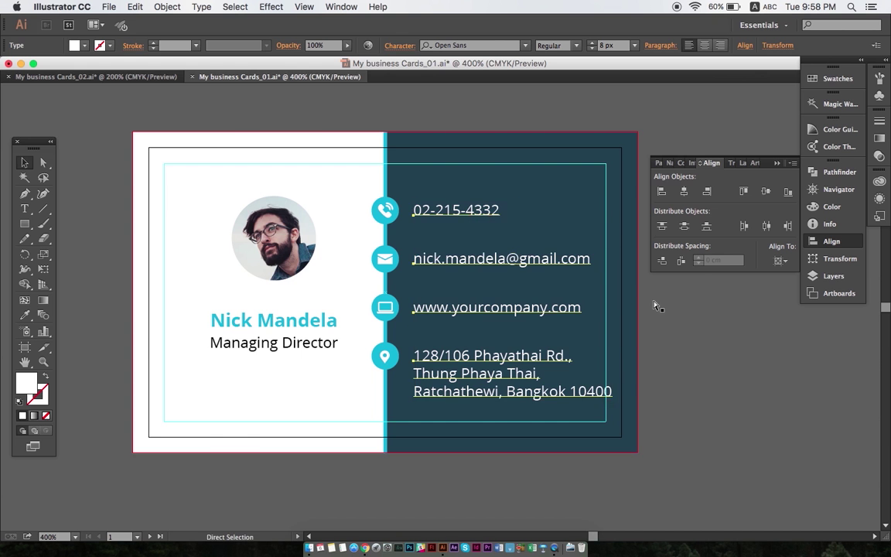
{"action": "key", "text": "super+equal"}
{"action": "scroll", "coordinate": [656, 306], "scroll_direction": "down", "scroll_amount": 1}
{"action": "scroll", "coordinate": [656, 306], "scroll_direction": "right", "scroll_amount": 1}
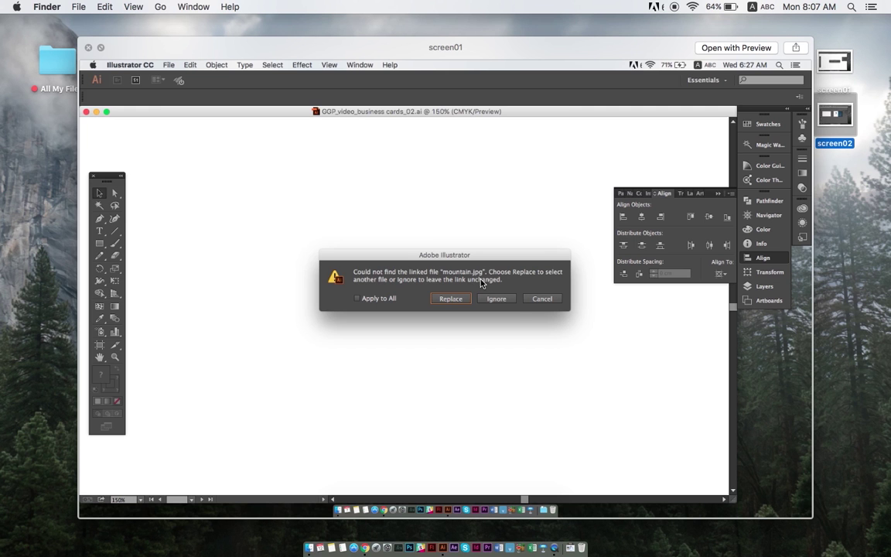
- Advance the Quick Look preview from screen01 to screen02
{"action": "key", "text": "Down"}
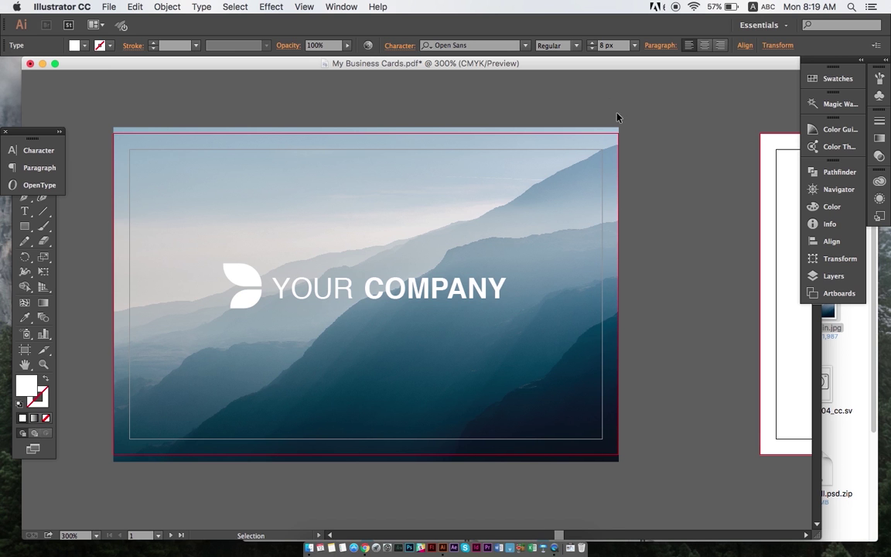
- Clip the mountain photo to the front card frame with Make Clipping Mask
{"action": "left_click", "coordinate": [605, 134]}
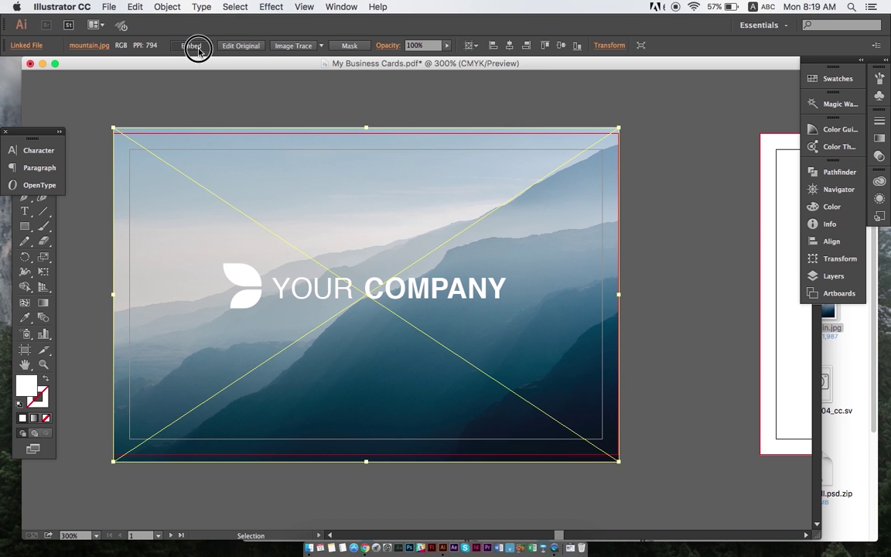
{"action": "left_click_drag", "start_coordinate": [537, 119], "coordinate": [558, 140]}
{"action": "right_click", "coordinate": [559, 140]}
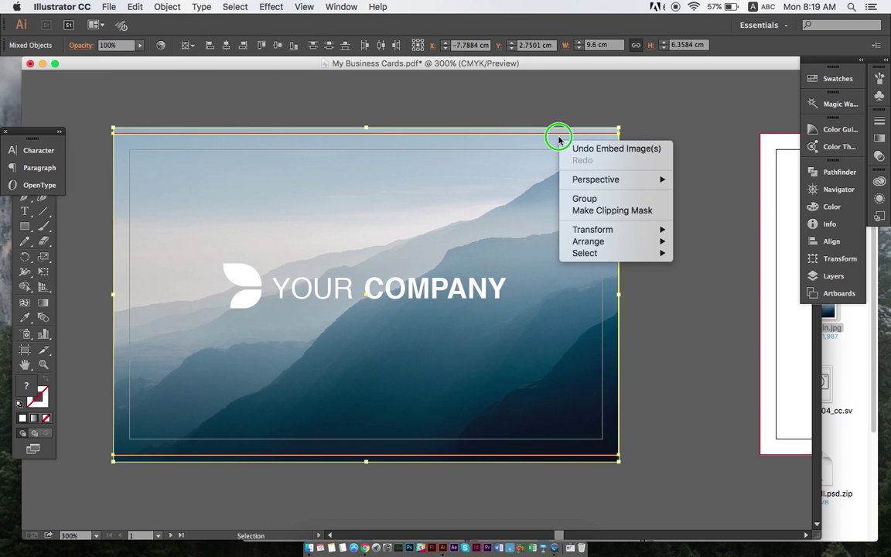
{"action": "left_click", "coordinate": [611, 210]}
{"action": "left_click", "coordinate": [645, 199]}
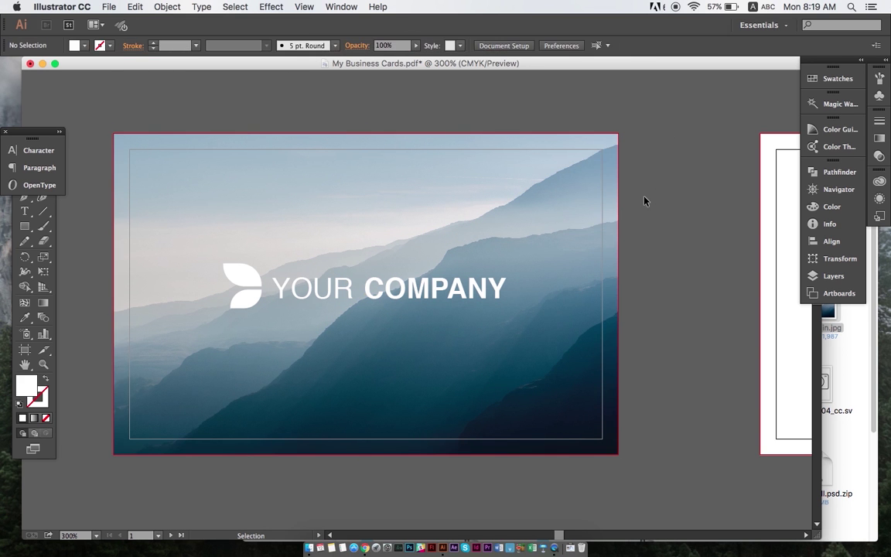
{"action": "scroll", "coordinate": [641, 164], "scroll_direction": "right", "scroll_amount": 10}
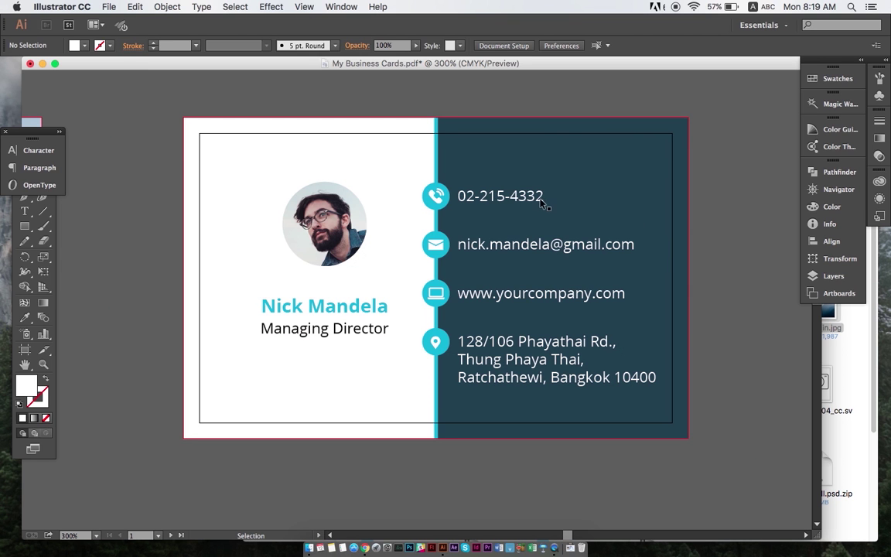
- Outline the phone, email, website, address texts and the photo, name and title group
{"action": "left_click", "coordinate": [535, 196]}
{"action": "left_click", "coordinate": [532, 245], "text": "shift"}
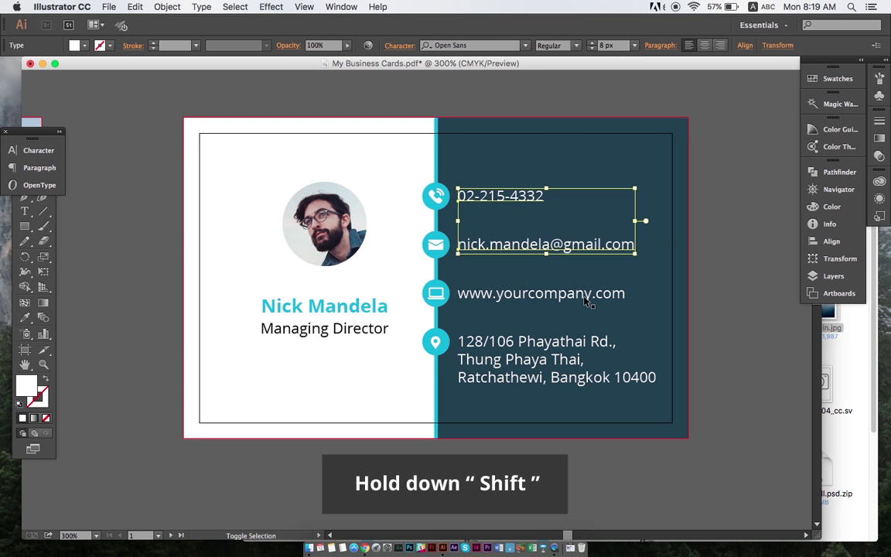
{"action": "left_click", "coordinate": [536, 294], "text": "shift"}
{"action": "left_click", "coordinate": [515, 341], "text": "shift"}
{"action": "left_click", "coordinate": [367, 310], "text": "shift"}
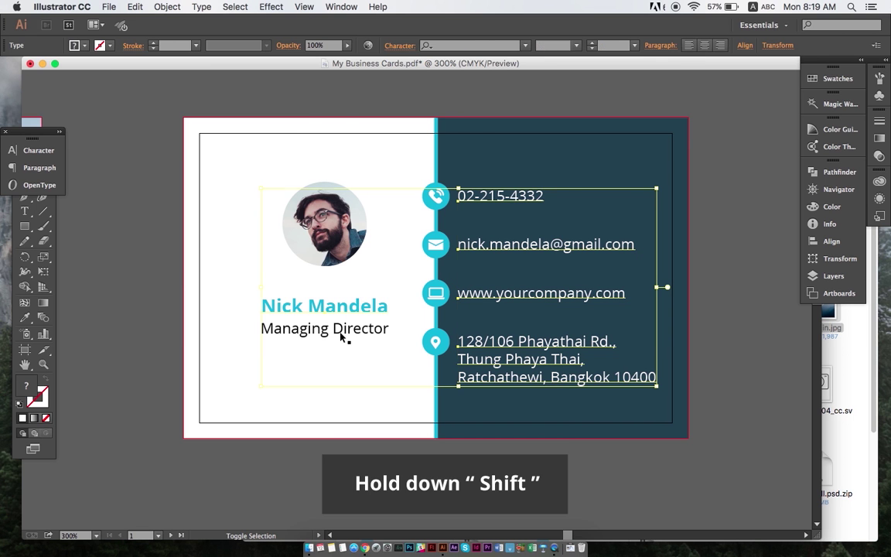
{"action": "left_click", "coordinate": [206, 6]}
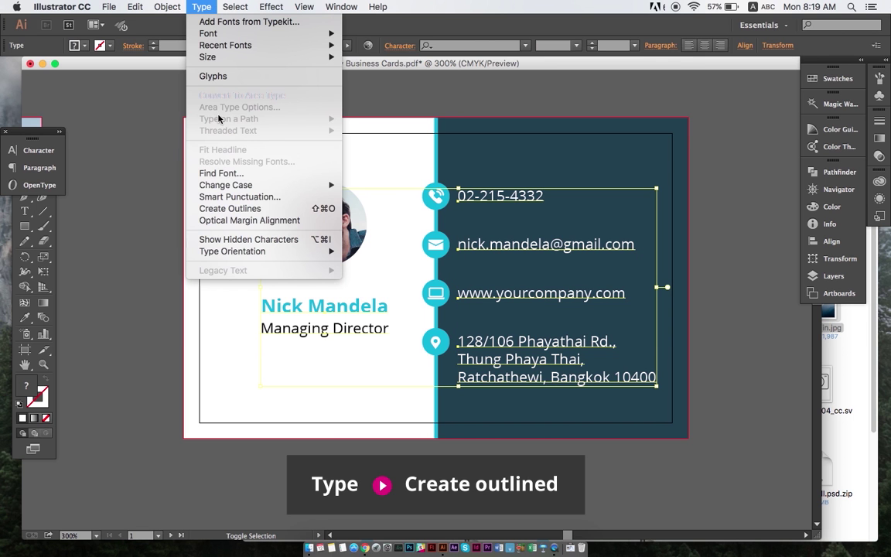
{"action": "left_click", "coordinate": [231, 208]}
{"action": "left_click", "coordinate": [706, 230]}
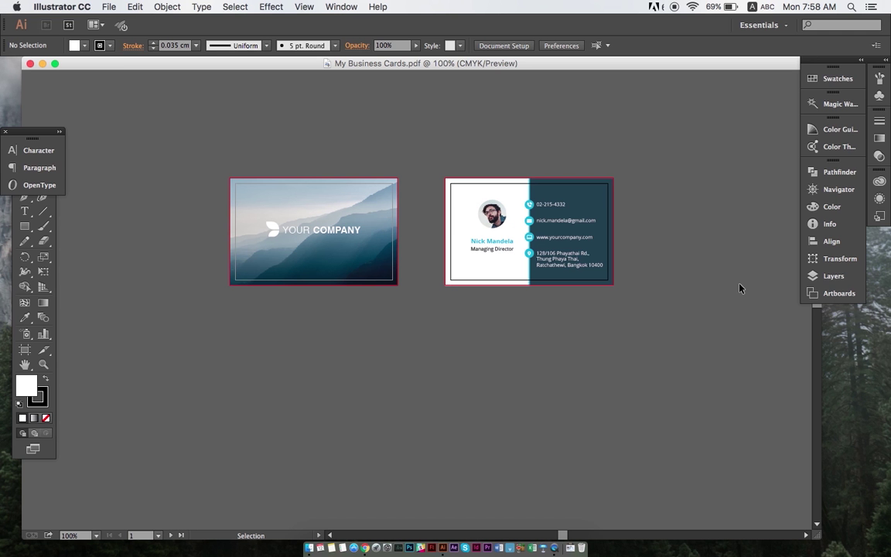
- Save a copy in Adobe PDF format as My Business Cards.pdf on the Desktop
{"action": "left_click", "coordinate": [103, 6]}
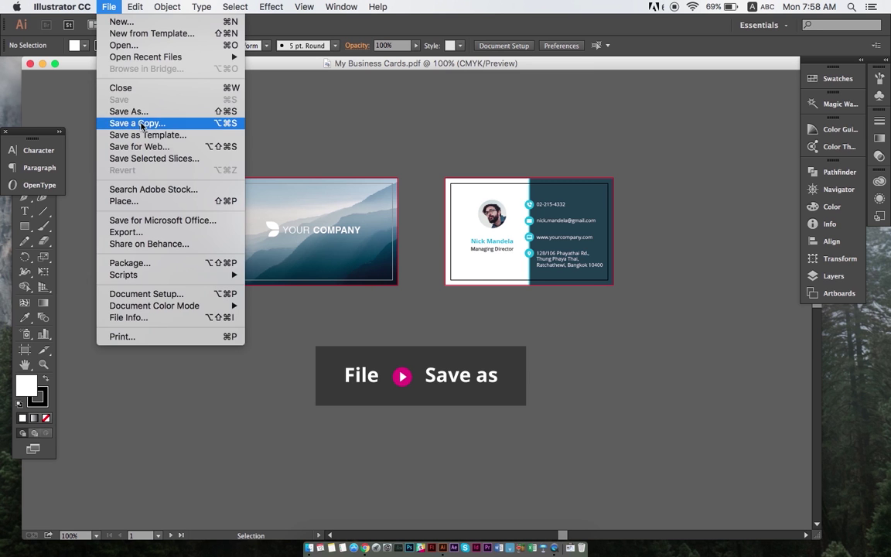
{"action": "left_click", "coordinate": [128, 111]}
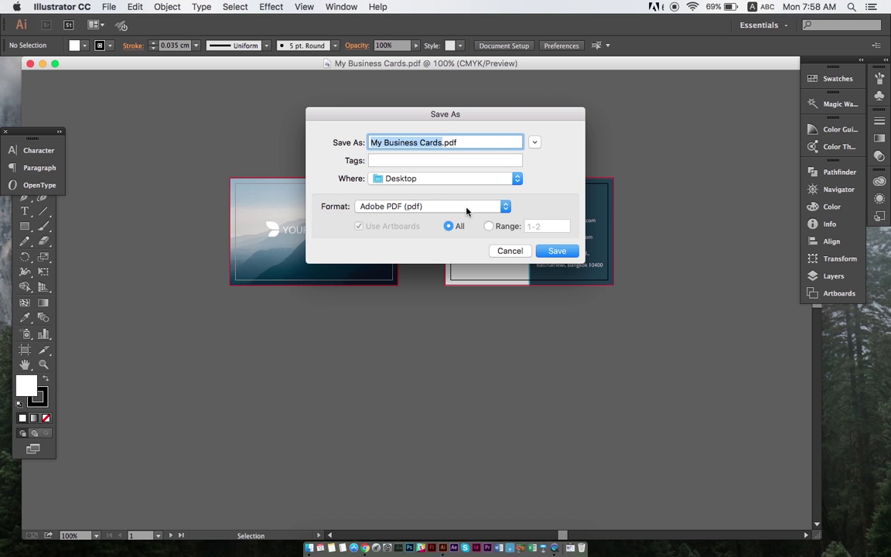
{"action": "left_click", "coordinate": [461, 207]}
{"action": "left_click", "coordinate": [459, 207]}
{"action": "left_click", "coordinate": [559, 252]}
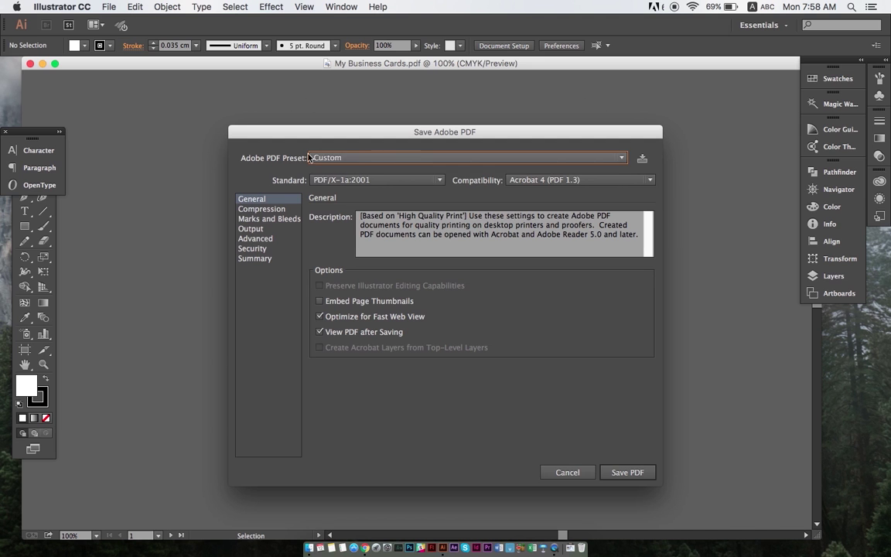
- Apply the [High Quality Print] preset with the PDF/X-1a:2001 standard, keeping View PDF after Saving checked
{"action": "left_click", "coordinate": [356, 157]}
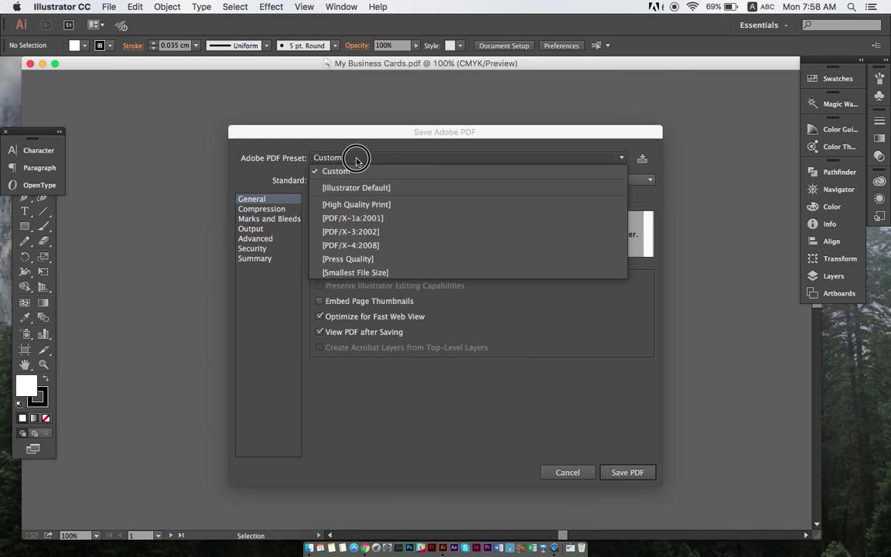
{"action": "left_click", "coordinate": [391, 205]}
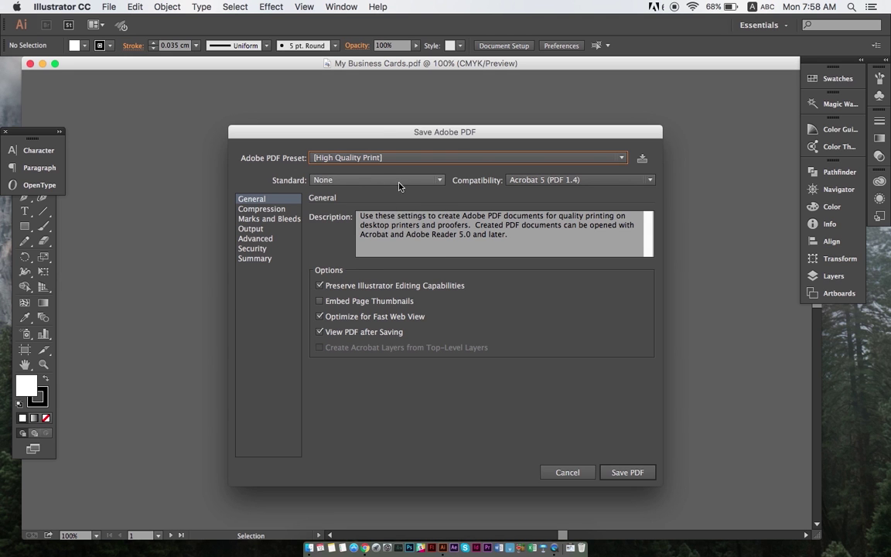
{"action": "left_click", "coordinate": [404, 183]}
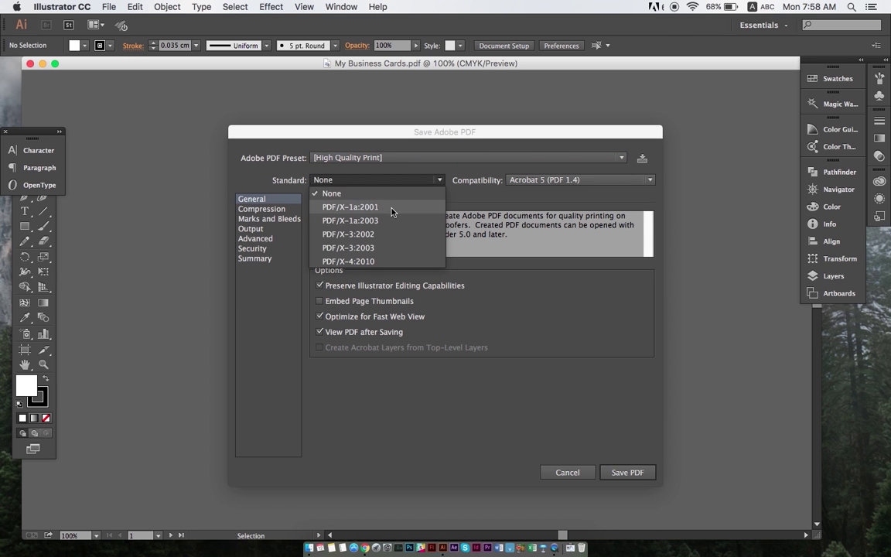
{"action": "left_click", "coordinate": [393, 208]}
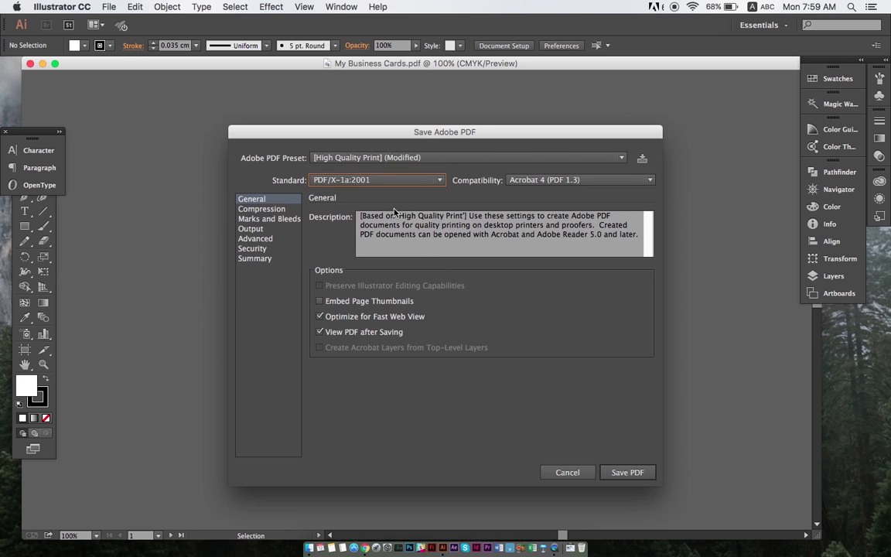
{"action": "left_click", "coordinate": [279, 203]}
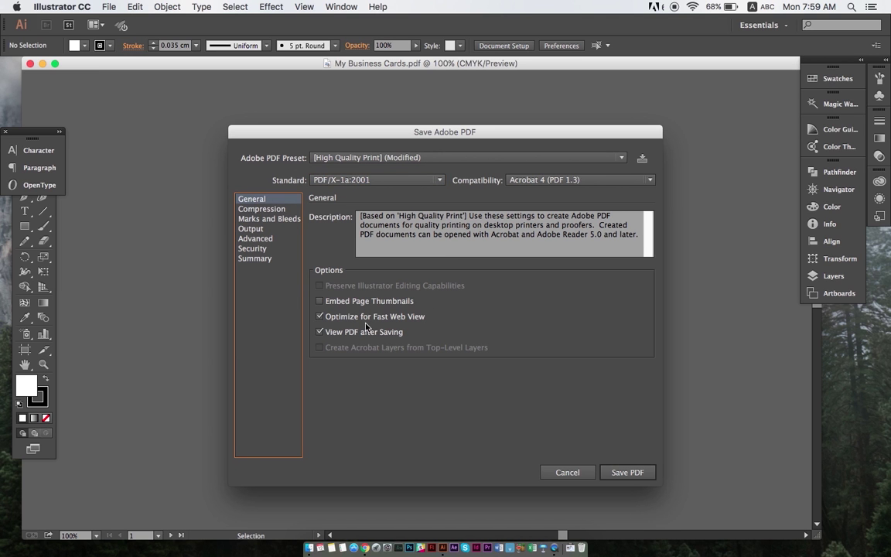
{"action": "left_click", "coordinate": [319, 335]}
{"action": "left_click", "coordinate": [319, 334]}
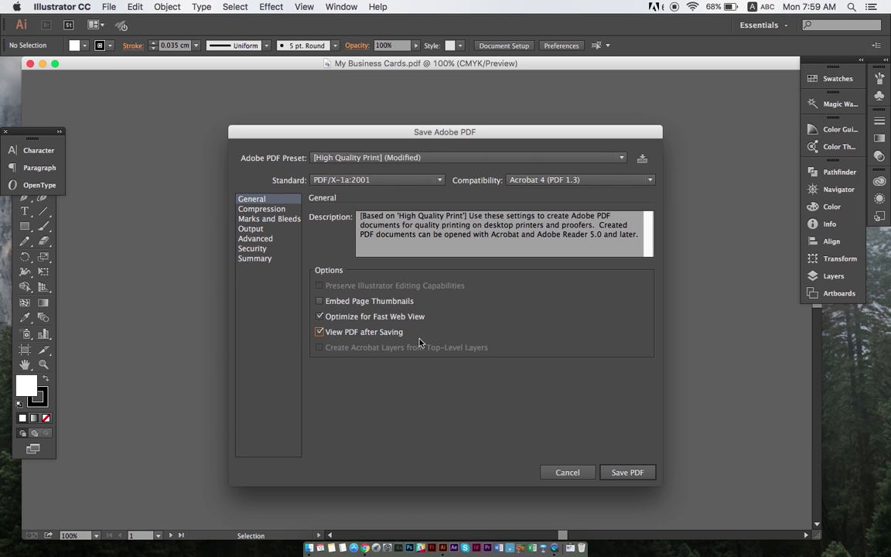
- Enable Trim Marks, Registration Marks and Use Document Bleed Settings, then save the PDF and accept the PDF/X warning
{"action": "left_click", "coordinate": [272, 220]}
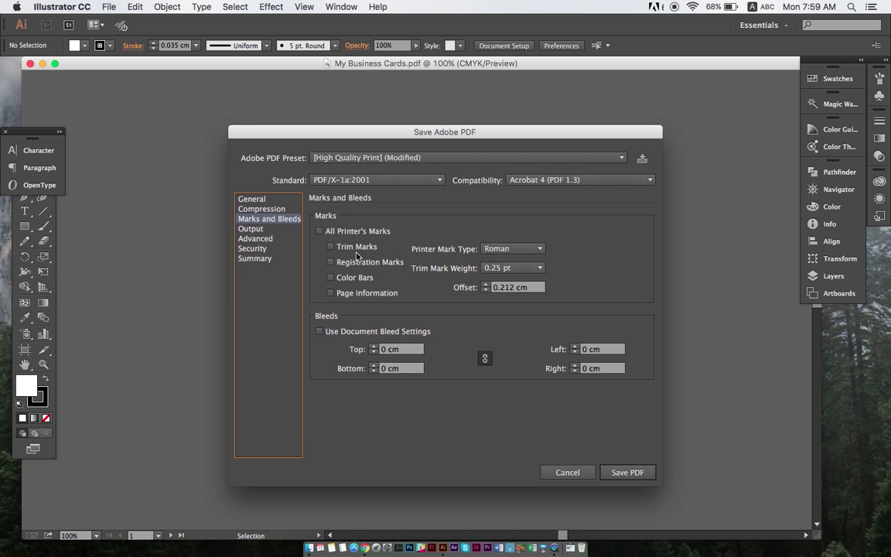
{"action": "left_click", "coordinate": [331, 247]}
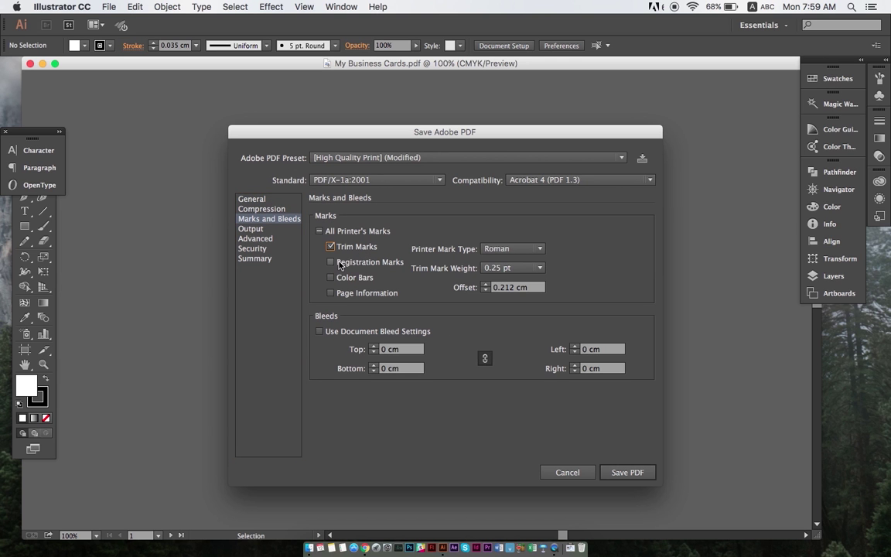
{"action": "left_click", "coordinate": [341, 266]}
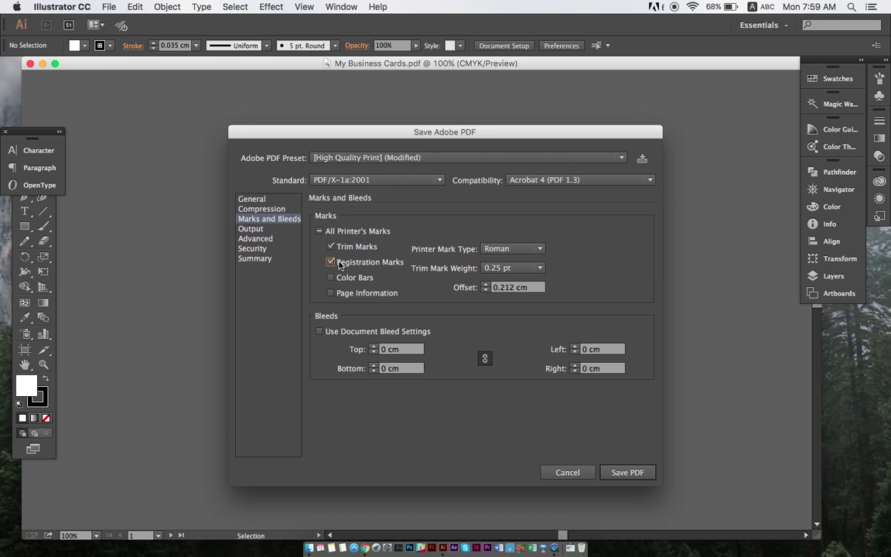
{"action": "left_click", "coordinate": [326, 334]}
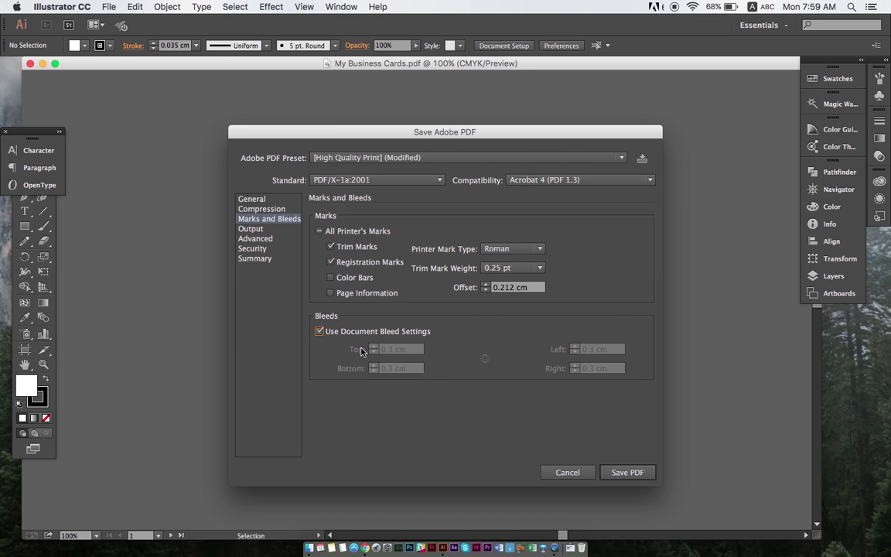
{"action": "left_click", "coordinate": [627, 472]}
{"action": "left_click", "coordinate": [564, 336]}
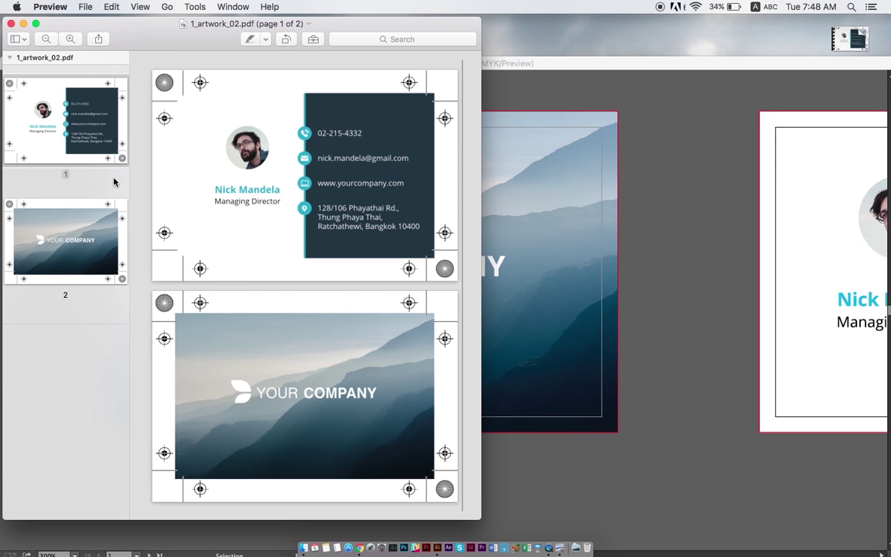
- Go to page 2 of 1_artwork_02.pdf to view the mountain front card with its marks
{"action": "left_click", "coordinate": [74, 249]}
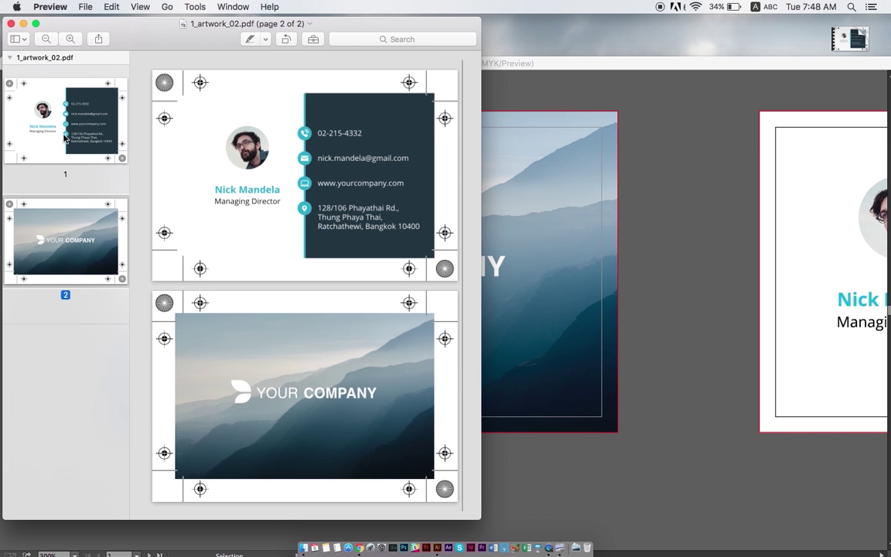